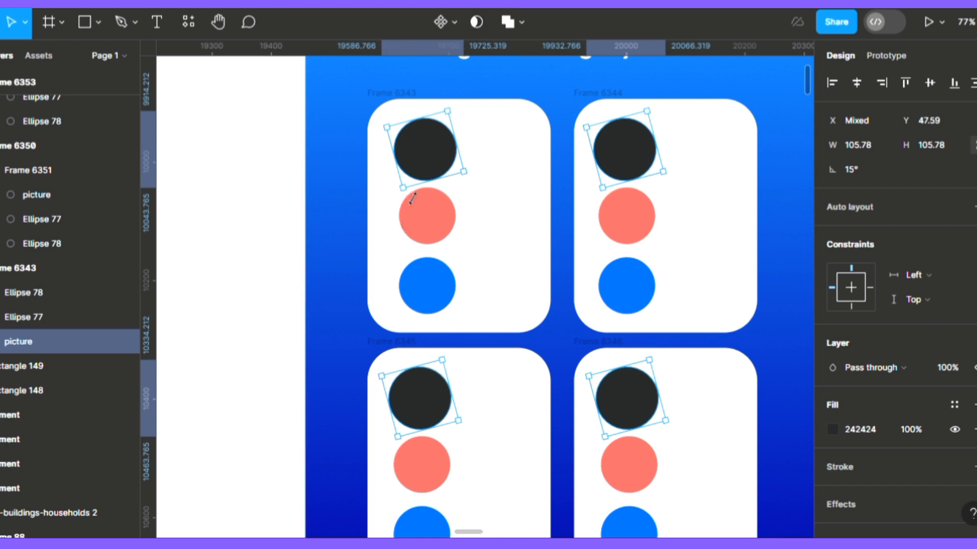
Shrink the four matching black circles to about 81 × 81 and fill them with light pink E99E9E
left_click_drag(408, 196, 439, 176)
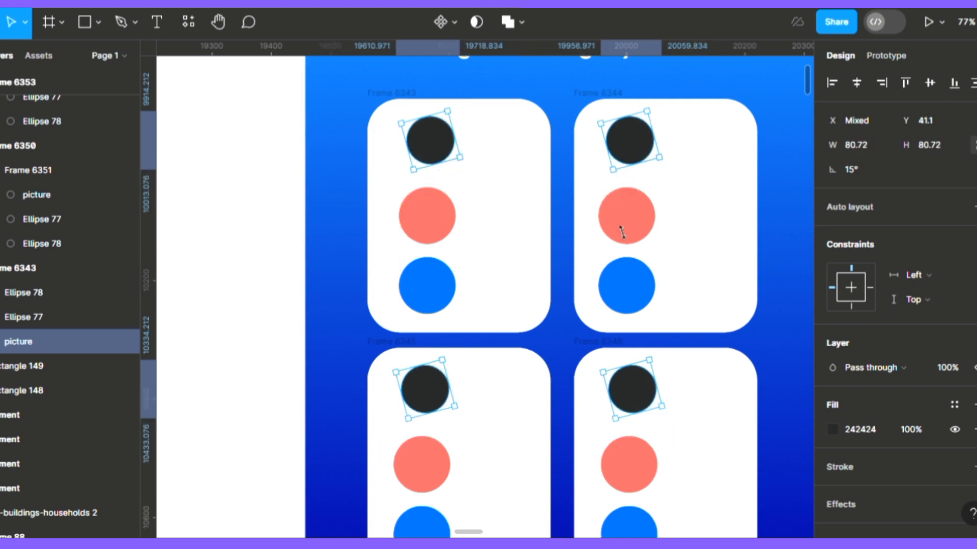
left_click(839, 428)
mouse_move(786, 304)
left_mouse_down()
mouse_move(779, 291)
mouse_move(802, 177)
mouse_move(698, 169)
left_mouse_up()
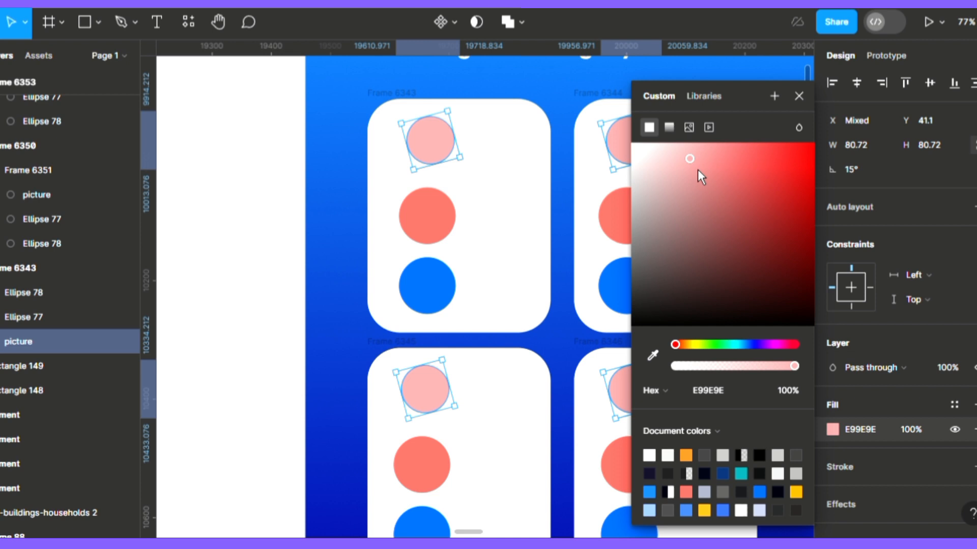
Select the coral circle in the first card together with its matching layers in the other three cards
left_click(424, 212)
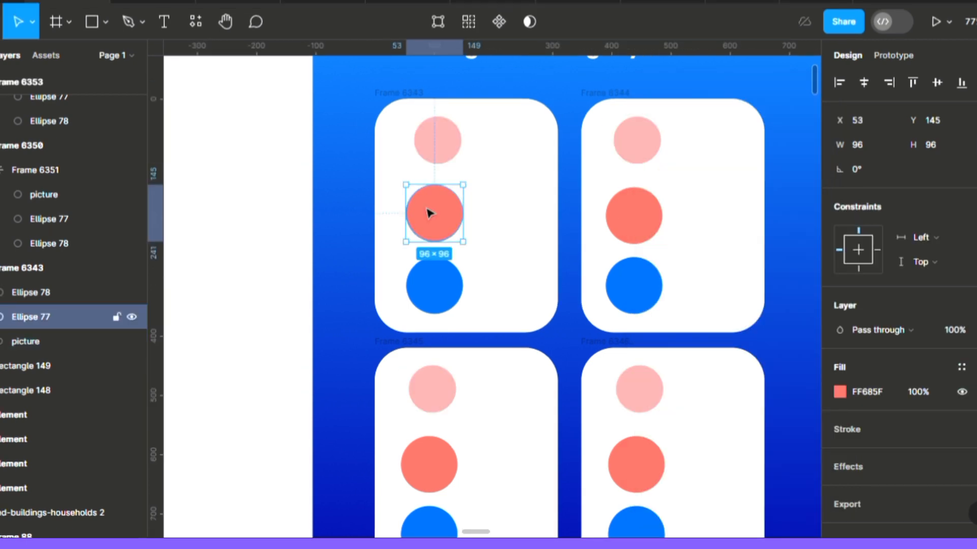
left_click(473, 30)
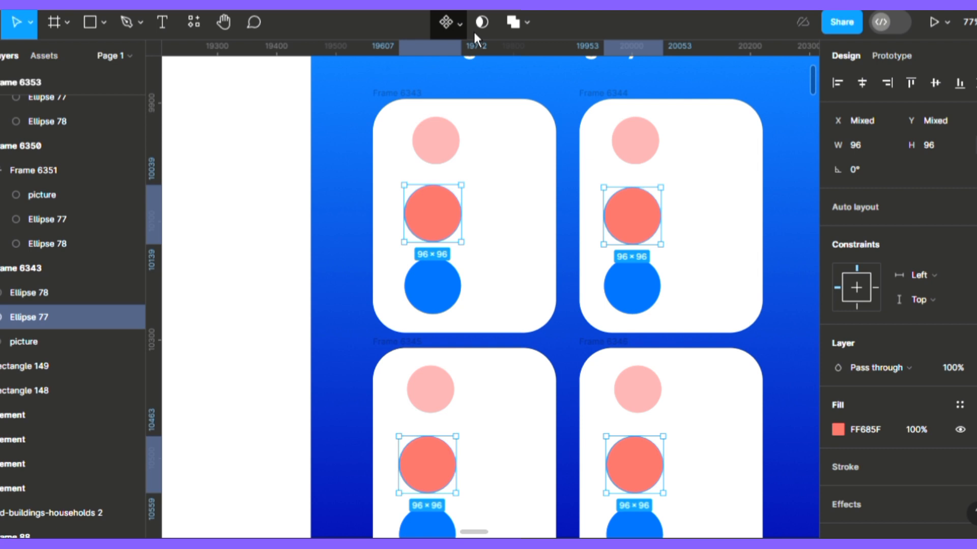
key("shift+1")
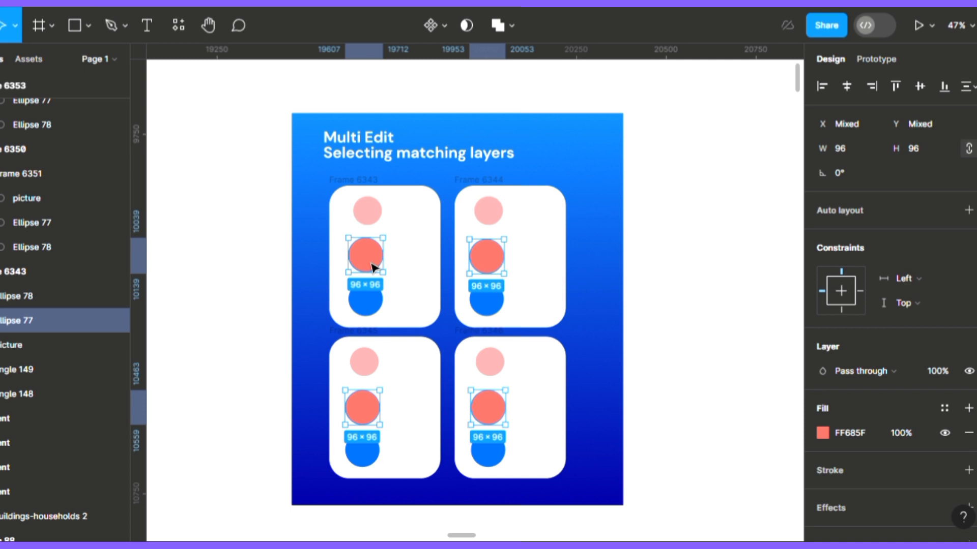
key("ctrl+r")
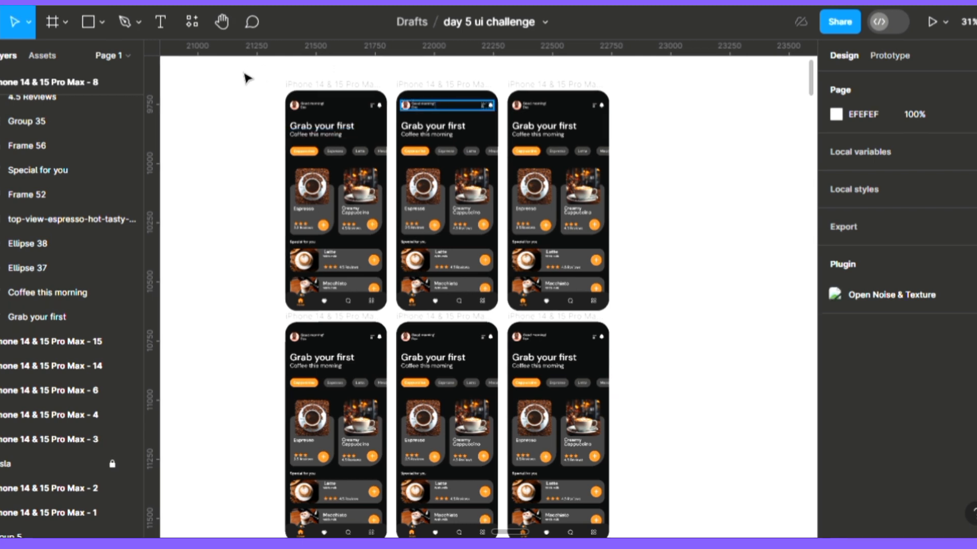
Select every matching "Grab your first" heading across the coffee app screens and replace their text at once with "good"
left_click(335, 130)
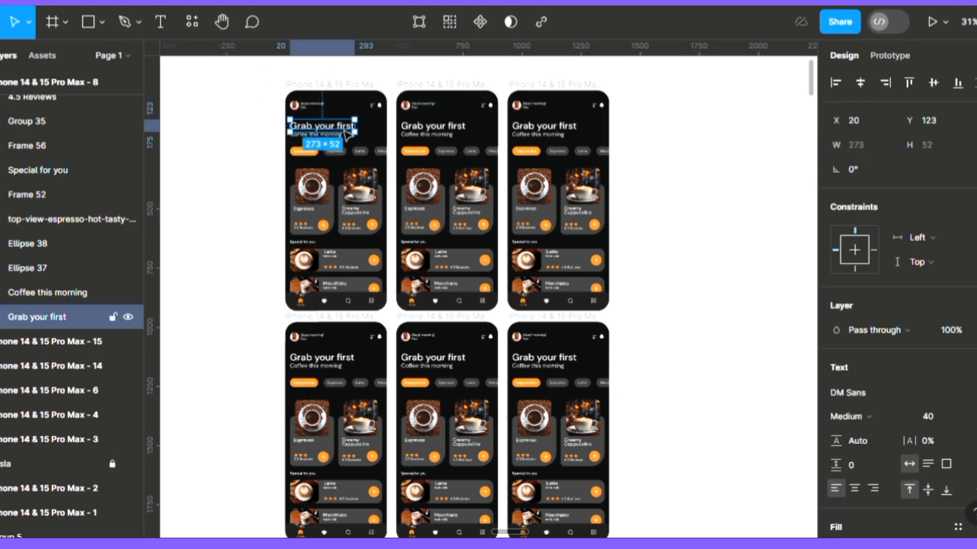
left_click(456, 24)
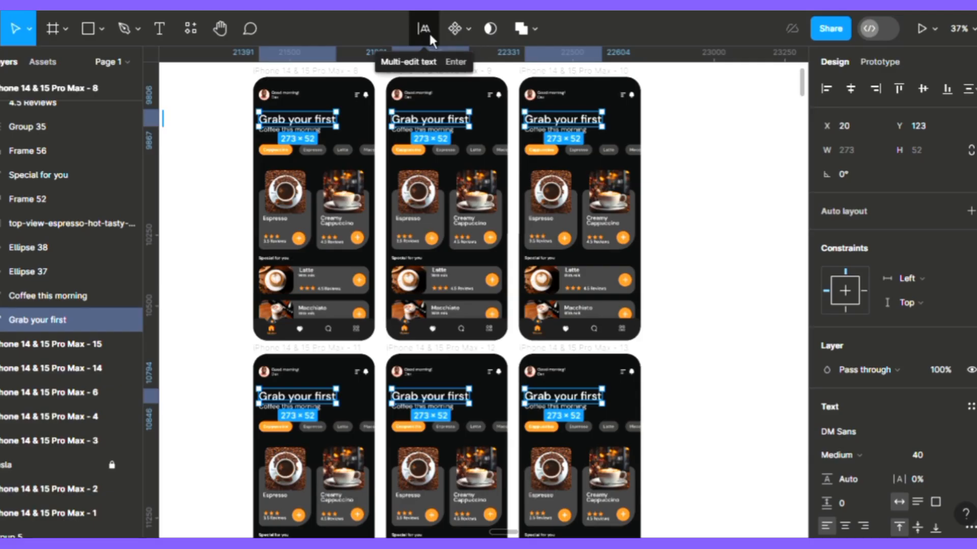
left_click(423, 40)
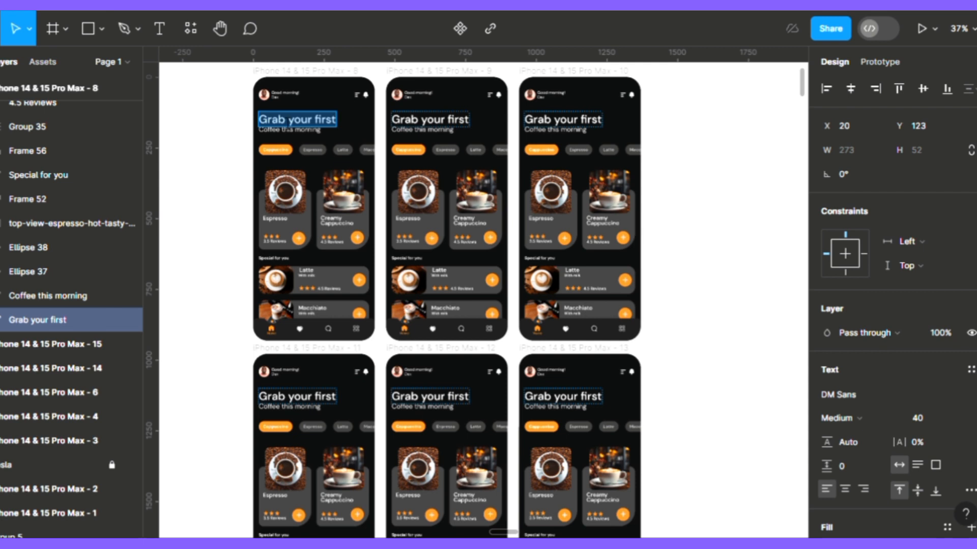
type("good")
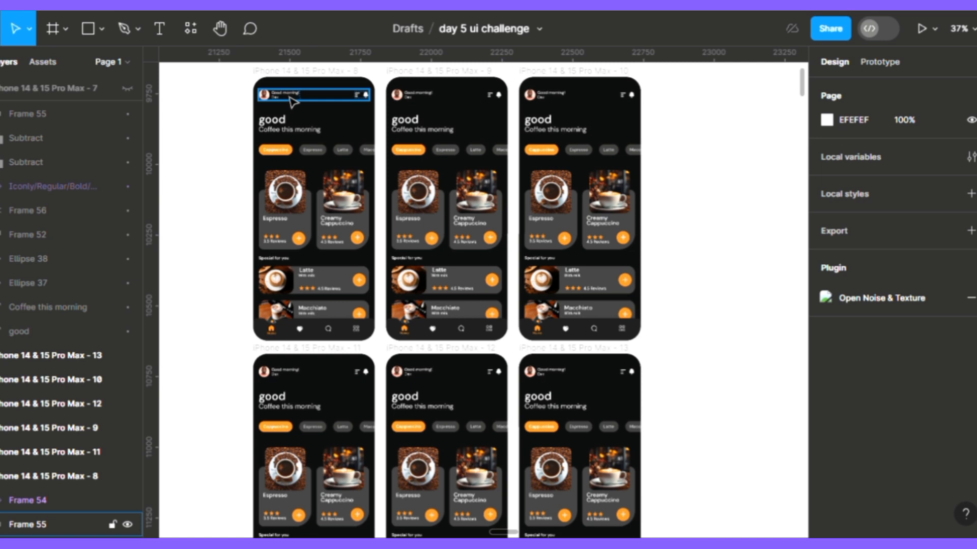
Select the matching "Good morning!" header rows on all coffee screens and move them down to Y 97
left_click(293, 102)
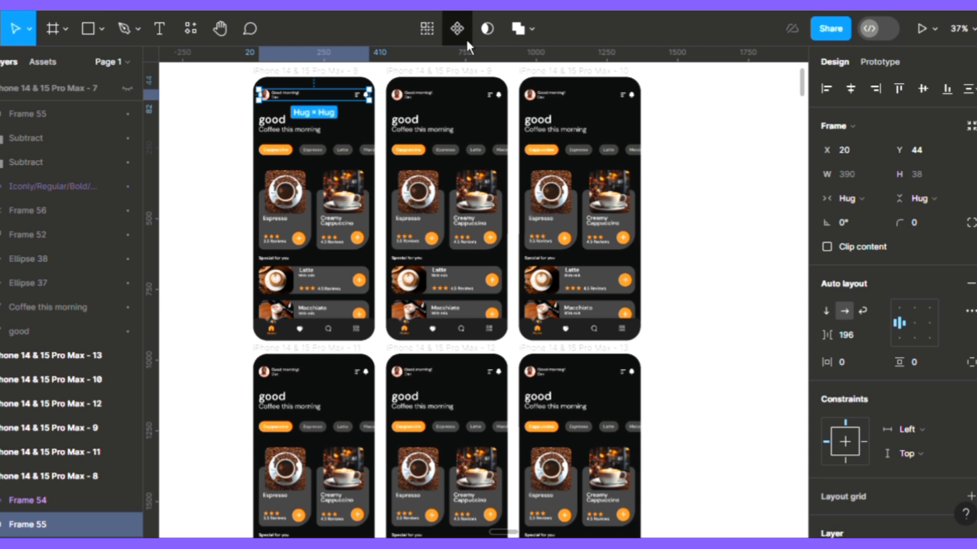
left_click(427, 39)
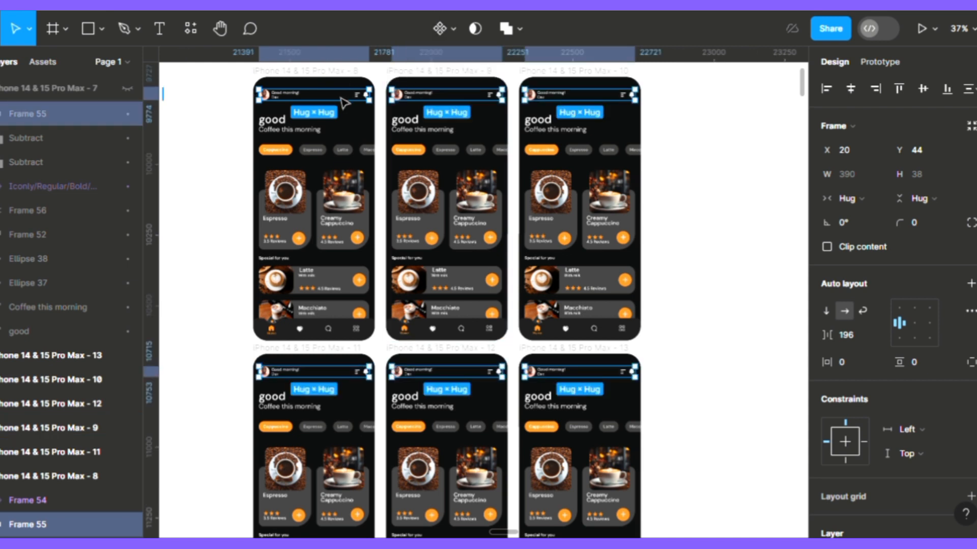
left_click_drag(345, 103, 344, 119)
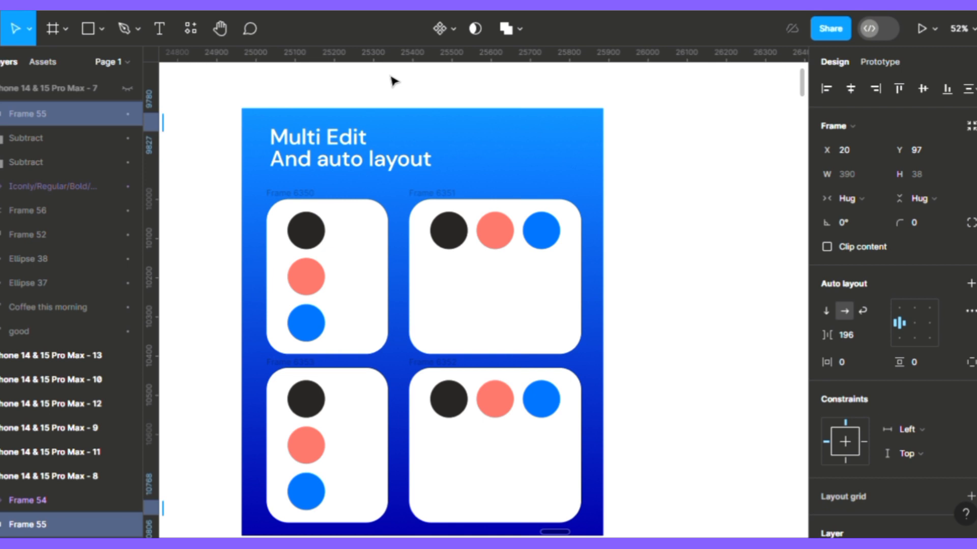
left_click(394, 81)
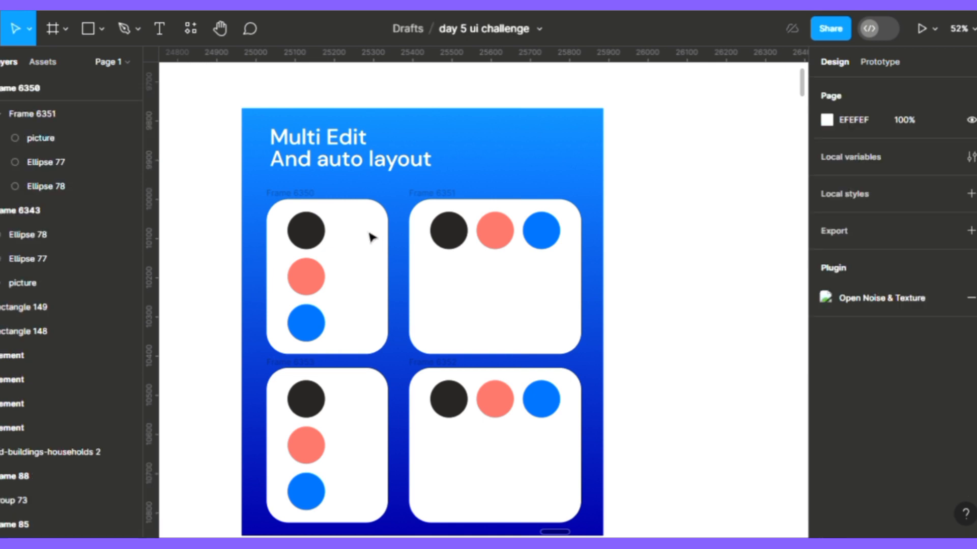
Select the black circle in the first vertical auto layout stack along with its matching circles in the other three frames
left_click(312, 282)
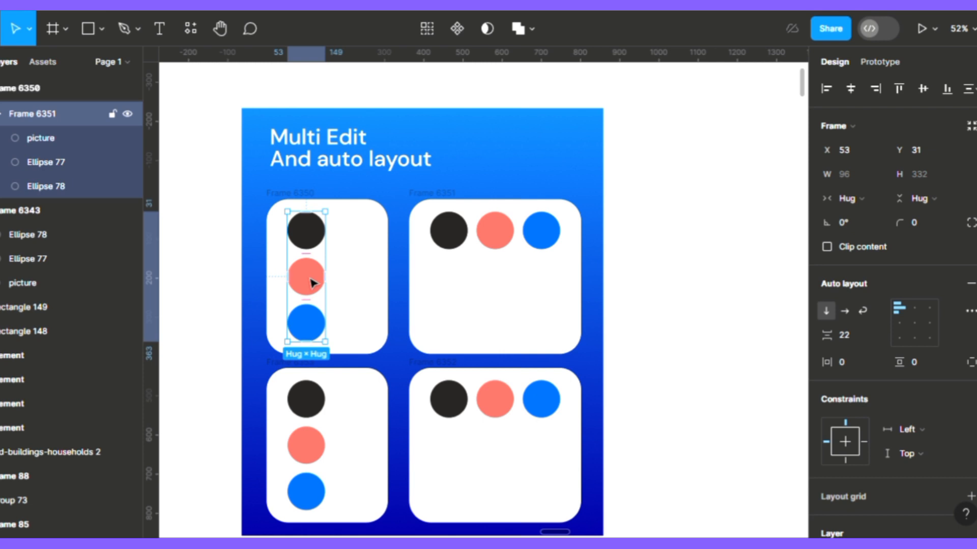
key("Escape")
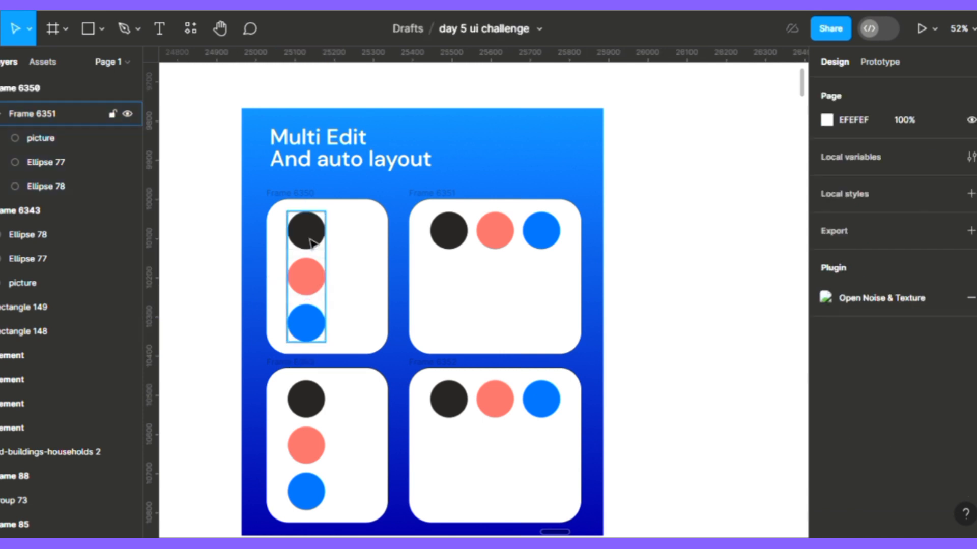
double_click(310, 239)
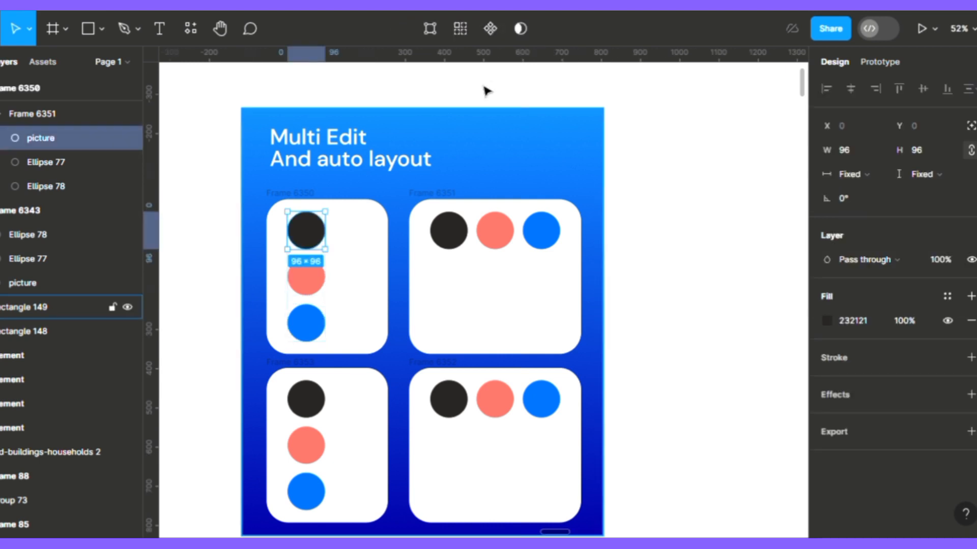
left_click(464, 41)
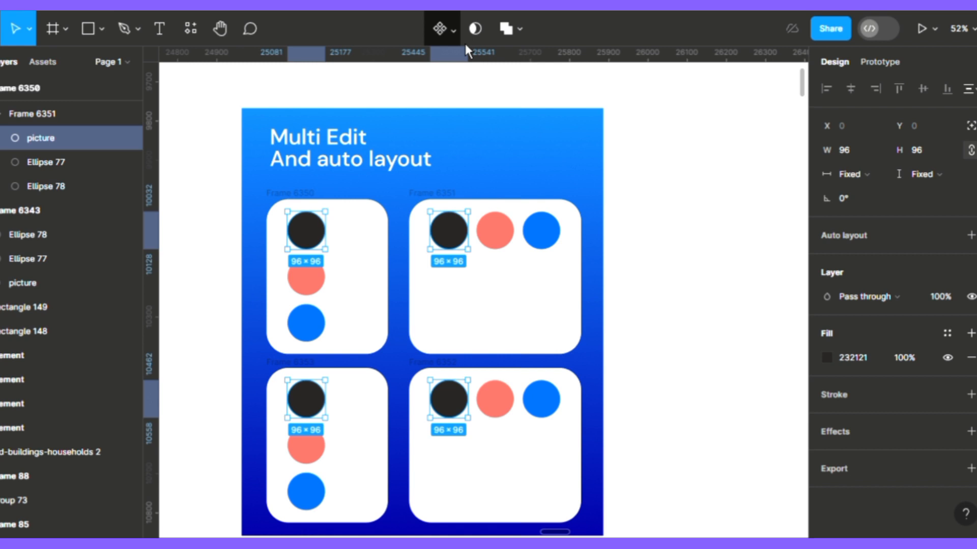
Reorder the black circles to the last place in the two vertical stacks and return them to the first place
key("Down")
key("Up")
key("Down")
key("Down")
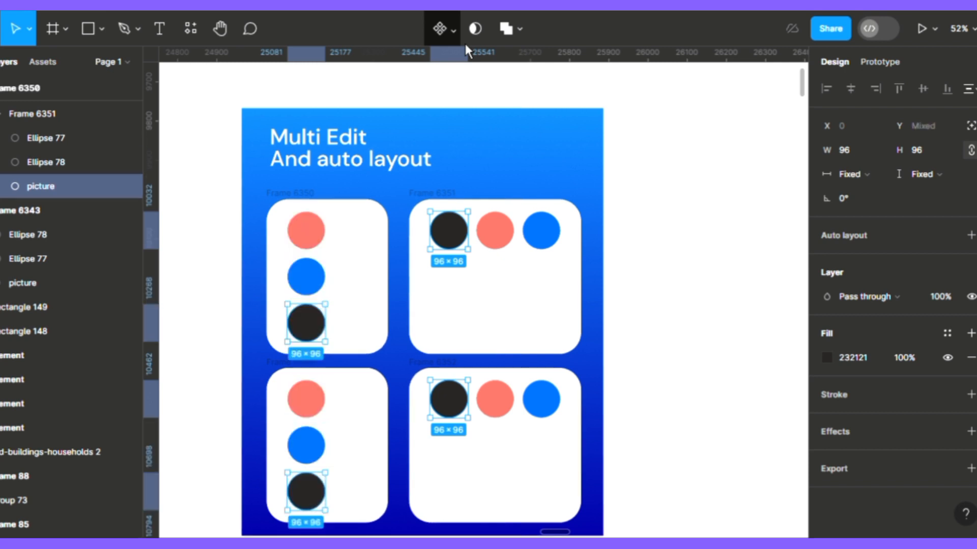
key("Up")
key("Up")
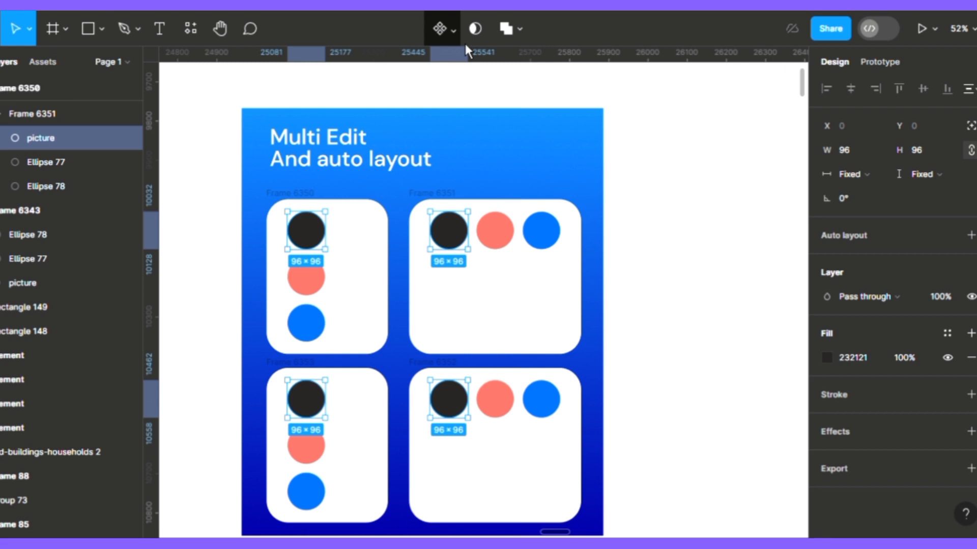
Reorder the black circles two places along the two horizontal rows and return them to the start
key("Right")
key("Right")
key("Left")
key("Left")
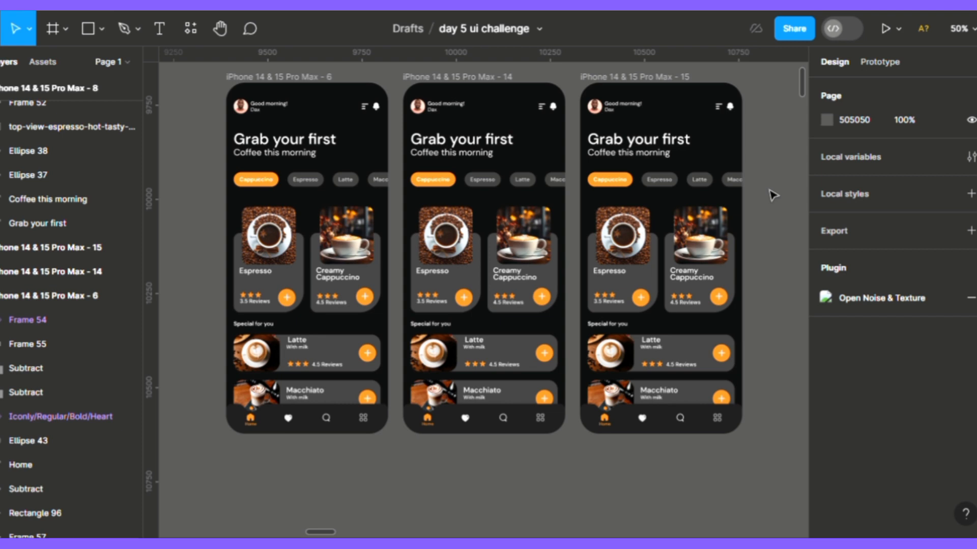
Select the bottom navigation icon bar with its matching layers on all the coffee screens and turn them into one shared component
scroll(773, 195, "down", 2)
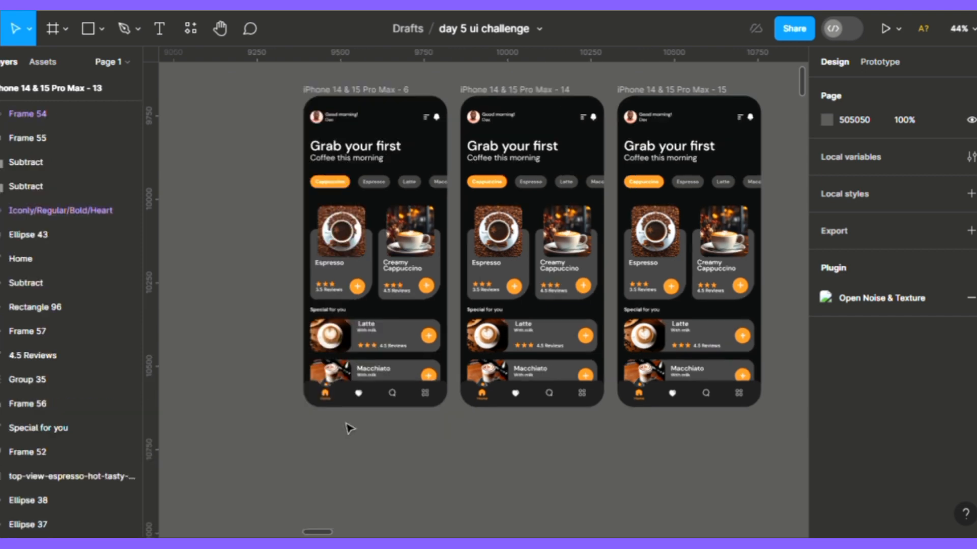
left_click(371, 396)
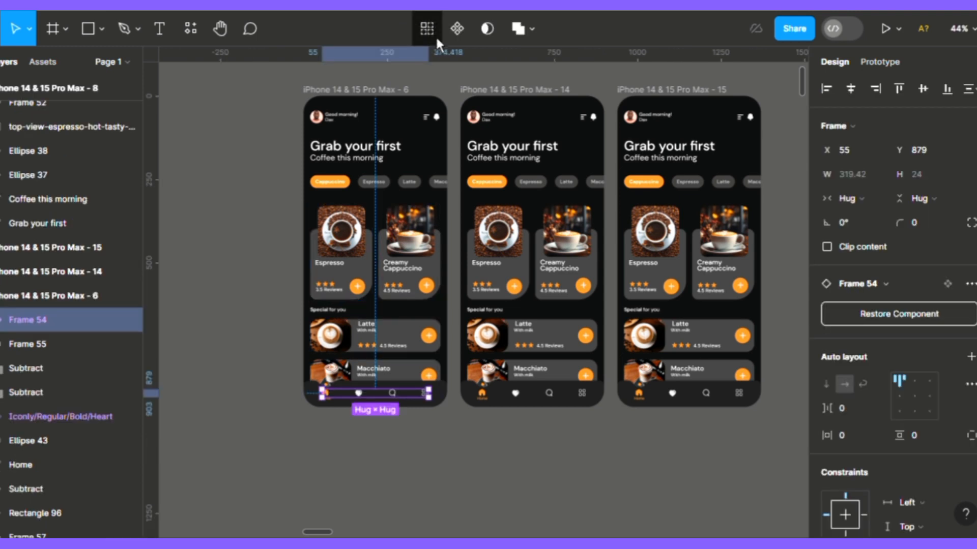
key("ctrl+alt+a")
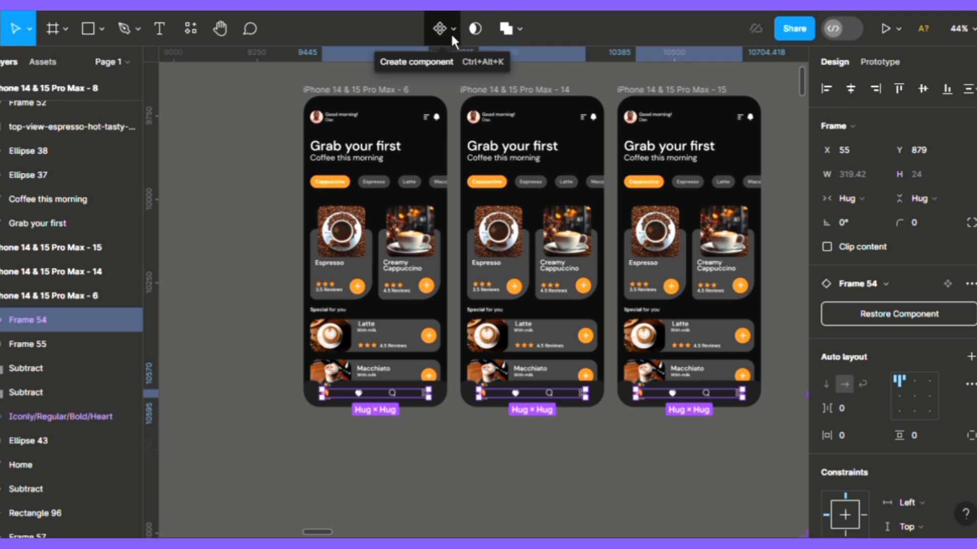
left_click(451, 32)
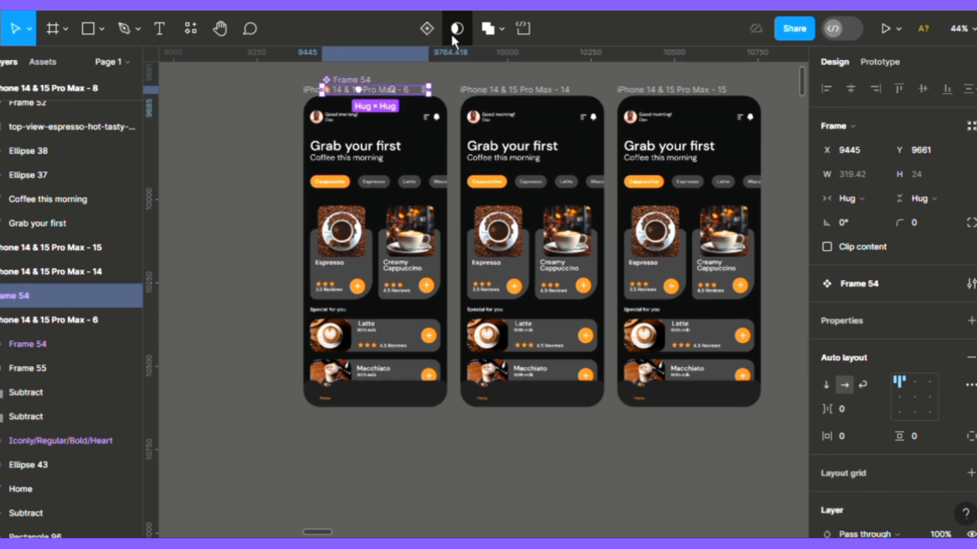
Move the navigation bar's main component from above the first coffee screen to the empty canvas below it
scroll(336, 92, "up", 3)
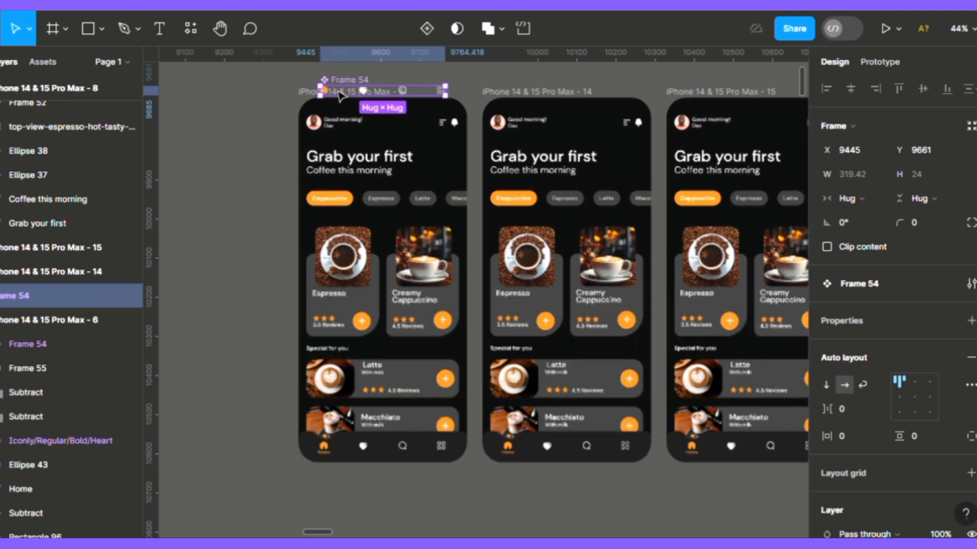
scroll(392, 101, "up", 5)
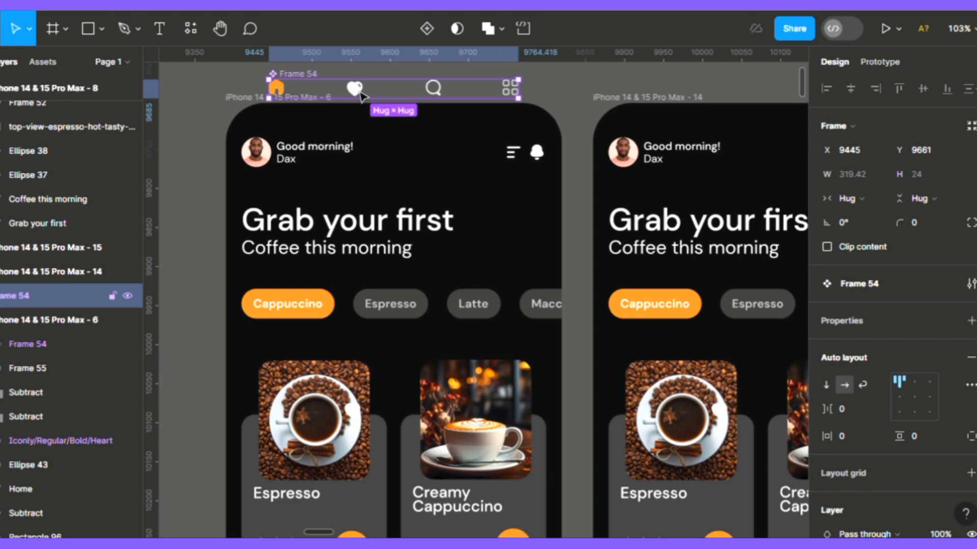
scroll(362, 95, "down", 3)
scroll(362, 95, "down", 3)
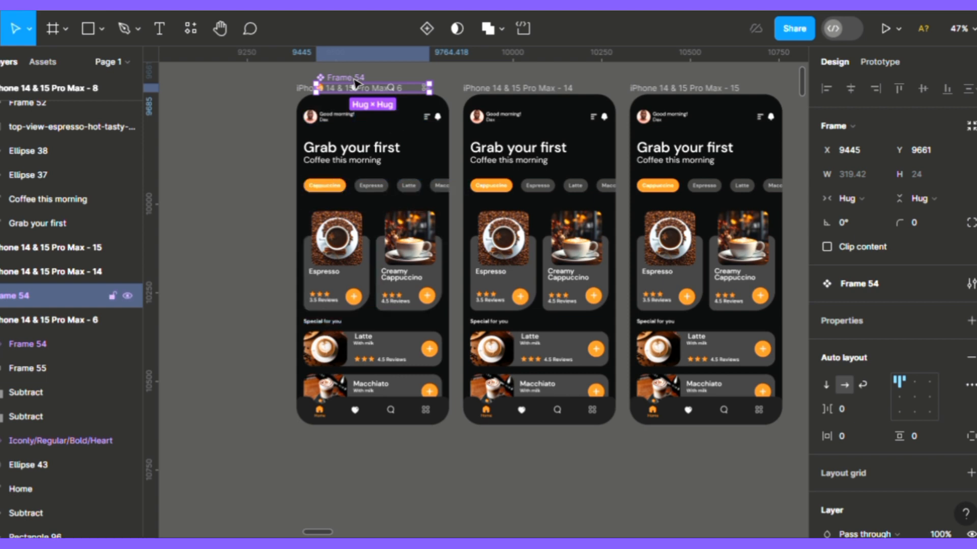
left_click_drag(355, 82, 394, 438)
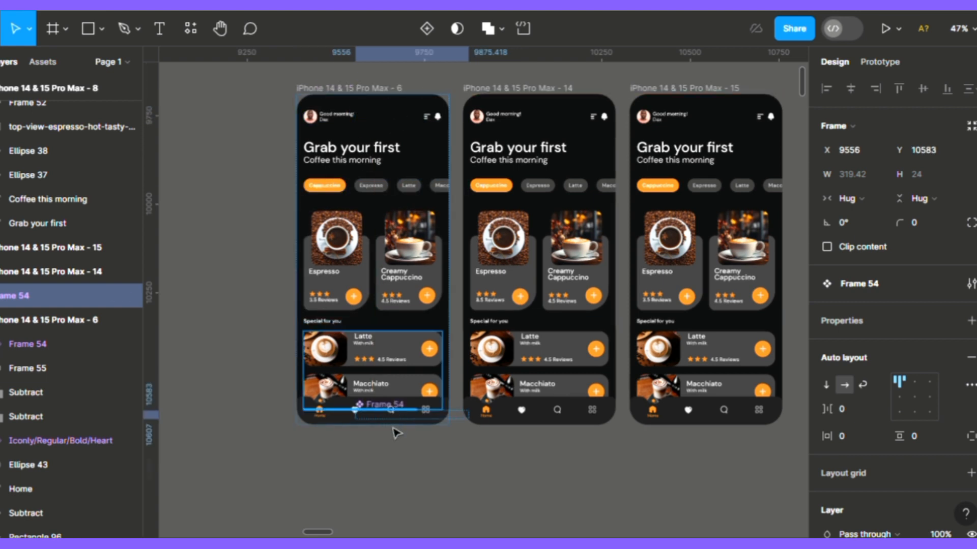
Recolor the orange home icon in the main navigation component to magenta 9D0E64
scroll(449, 464, "up", 5)
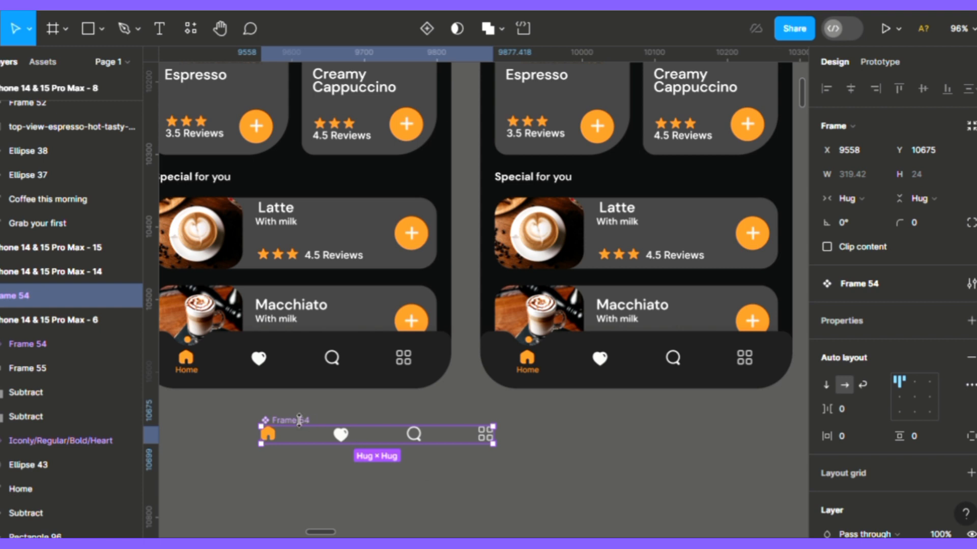
double_click(267, 436)
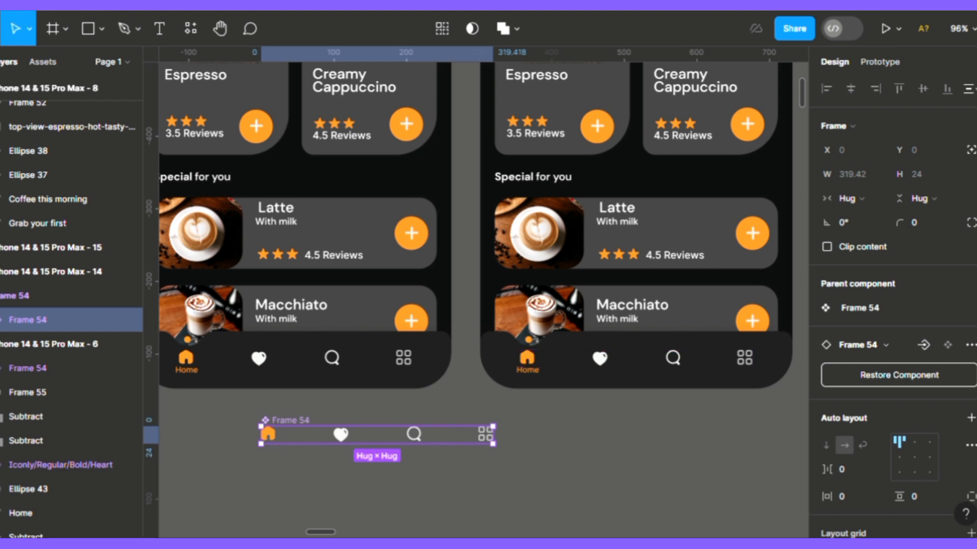
scroll(840, 445, "down", 8)
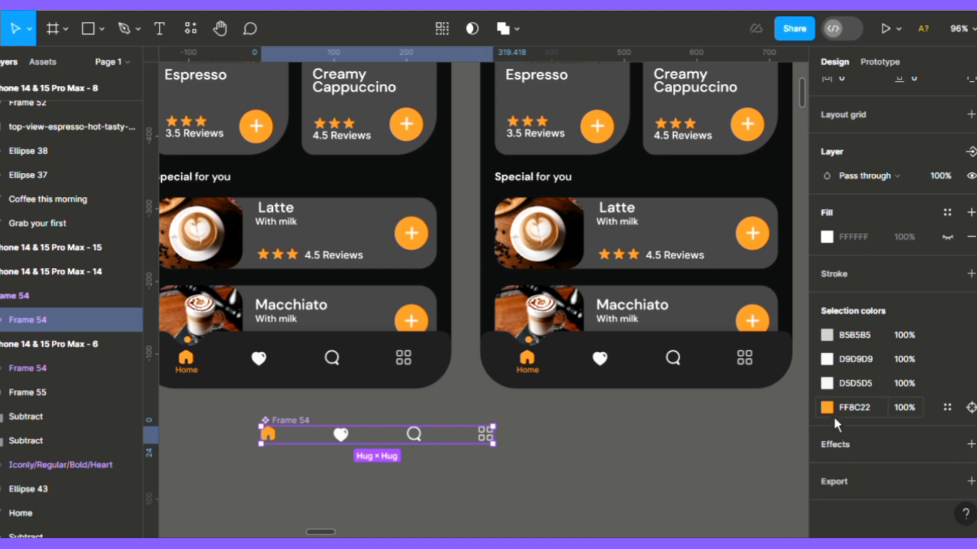
left_click(829, 410)
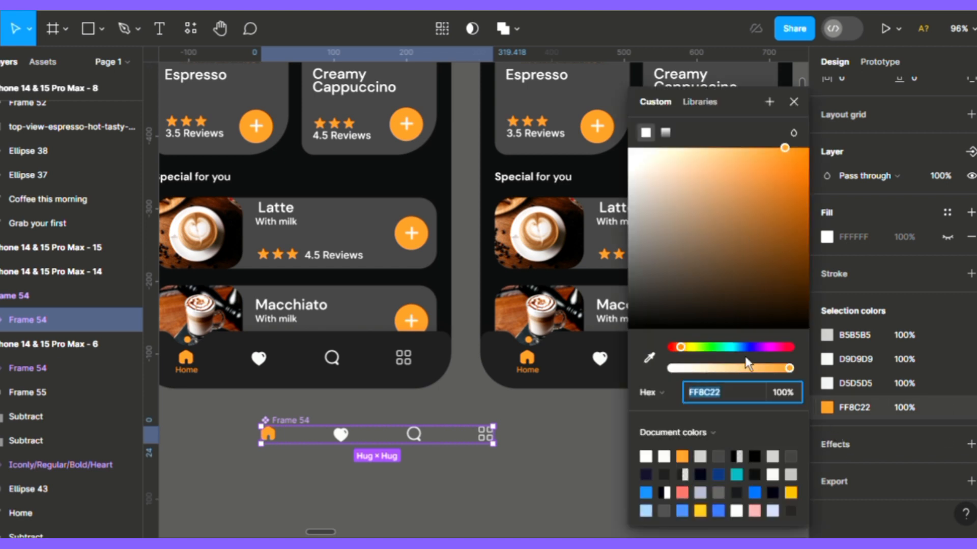
left_click_drag(766, 347, 783, 277)
left_click_drag(803, 241, 800, 231)
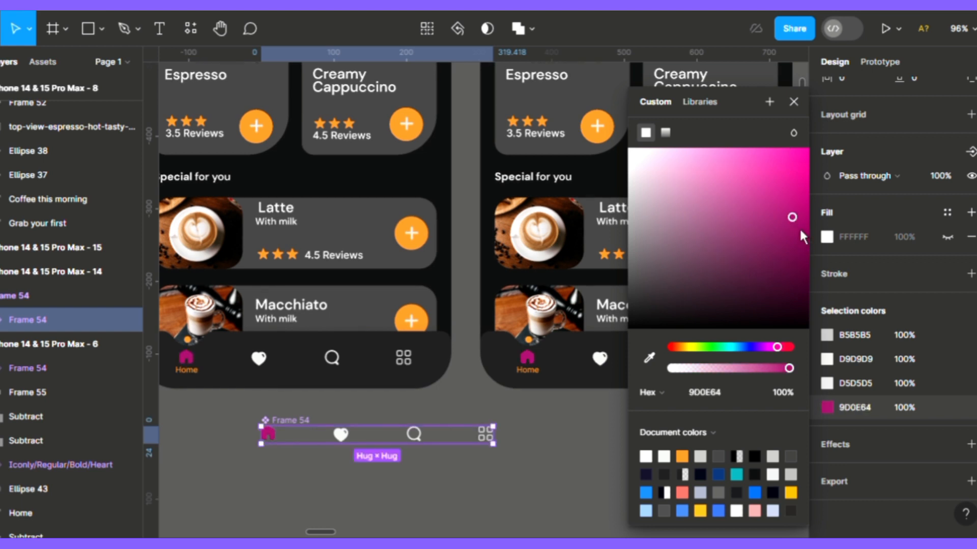
left_click(793, 102)
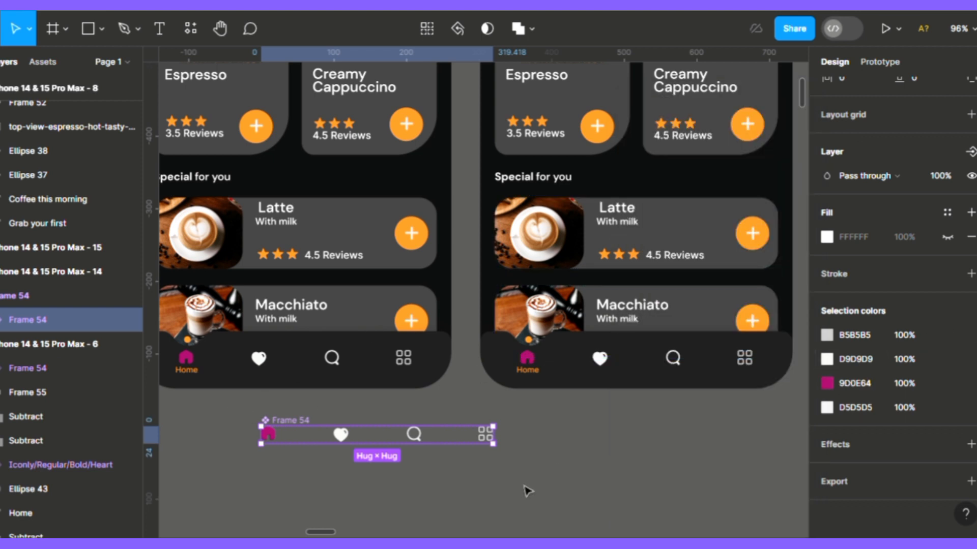